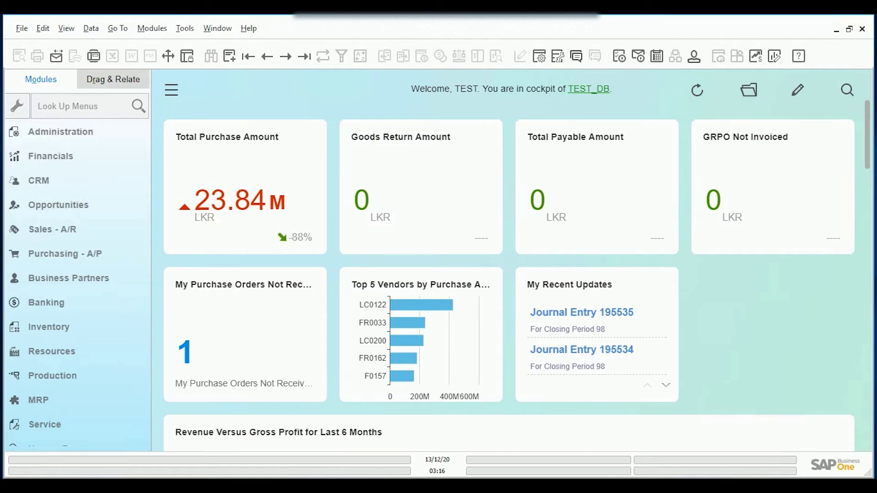
Step: Open a blank Item Master Data form from the Inventory module
{"action": "left_click", "coordinate": [151, 29]}
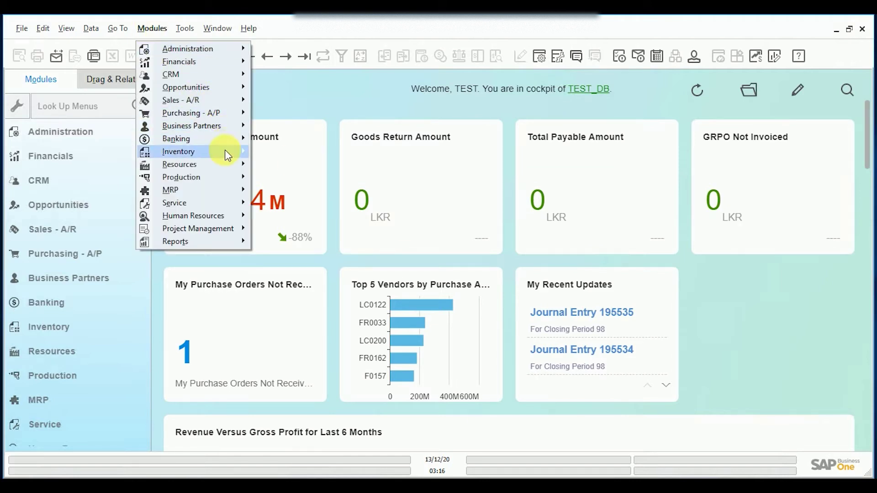
{"action": "mouse_move", "coordinate": [227, 152]}
{"action": "left_click", "coordinate": [267, 155]}
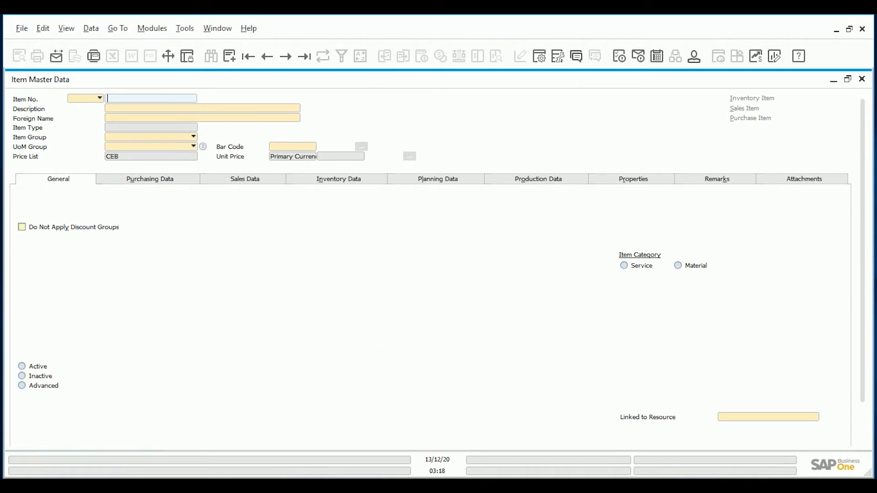
{"action": "type", "text": "MCOT0005"}
Step: Retrieve item MCOT0005 (AAA Battery) and check its empty manufacturer and additional identifier
{"action": "key", "text": "Return"}
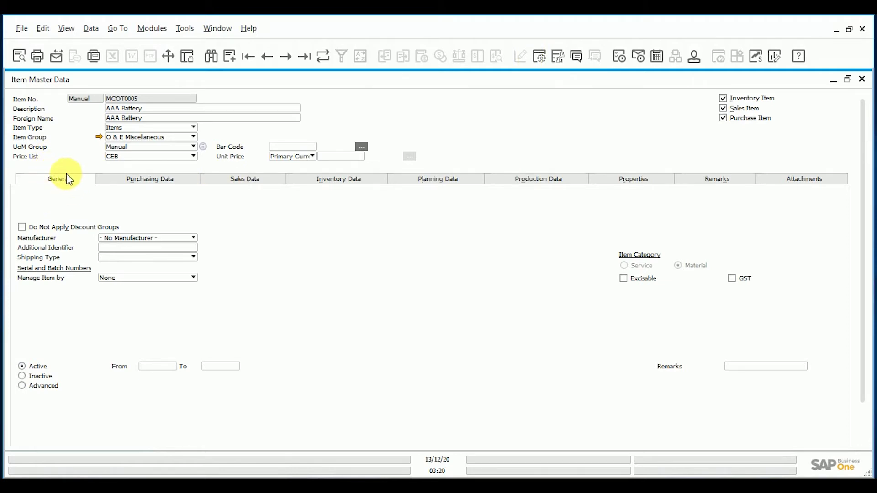
{"action": "left_click", "coordinate": [130, 237]}
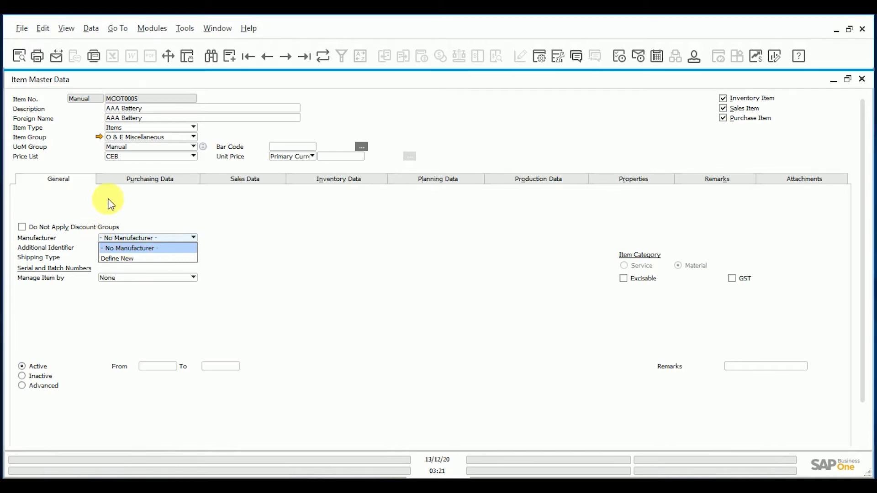
{"action": "left_click", "coordinate": [66, 253]}
{"action": "left_click", "coordinate": [101, 247]}
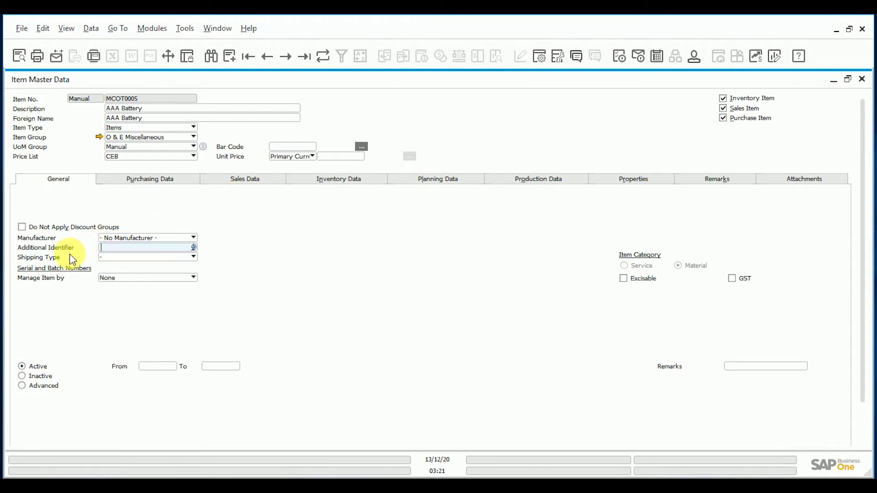
{"action": "left_click", "coordinate": [108, 259]}
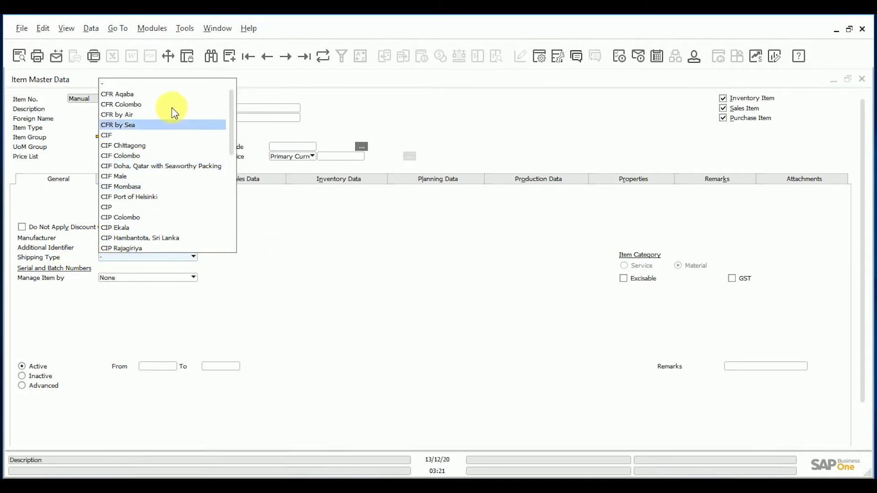
{"action": "scroll", "coordinate": [155, 146], "scroll_direction": "down", "scroll_amount": 1}
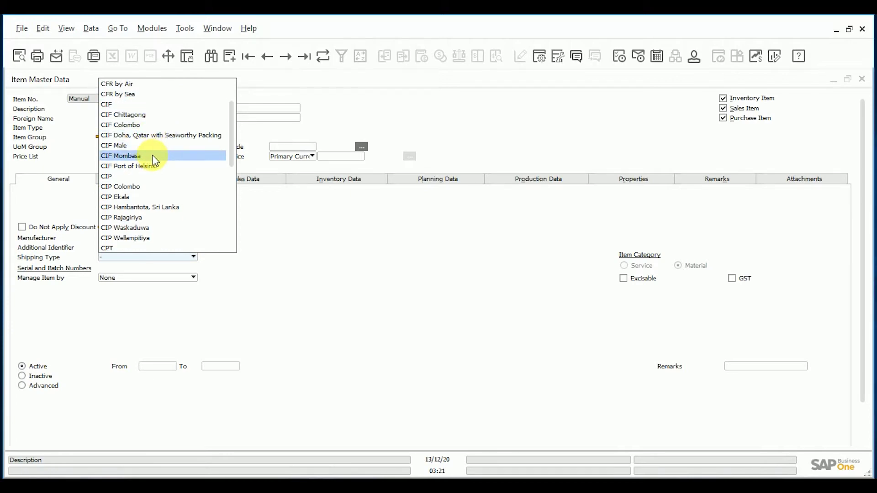
{"action": "left_click", "coordinate": [318, 246]}
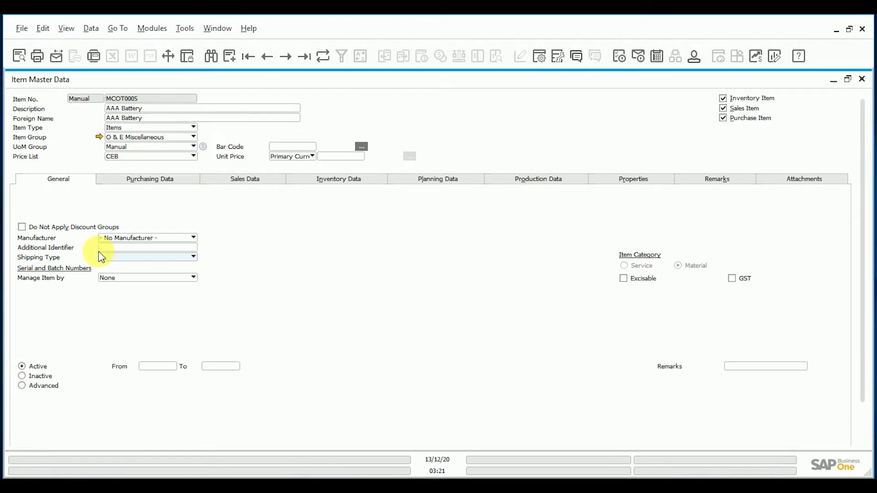
{"action": "left_click", "coordinate": [113, 280]}
Step: Change the item status from Inactive to Advanced and open the Active Range From calendar
{"action": "left_click", "coordinate": [40, 376]}
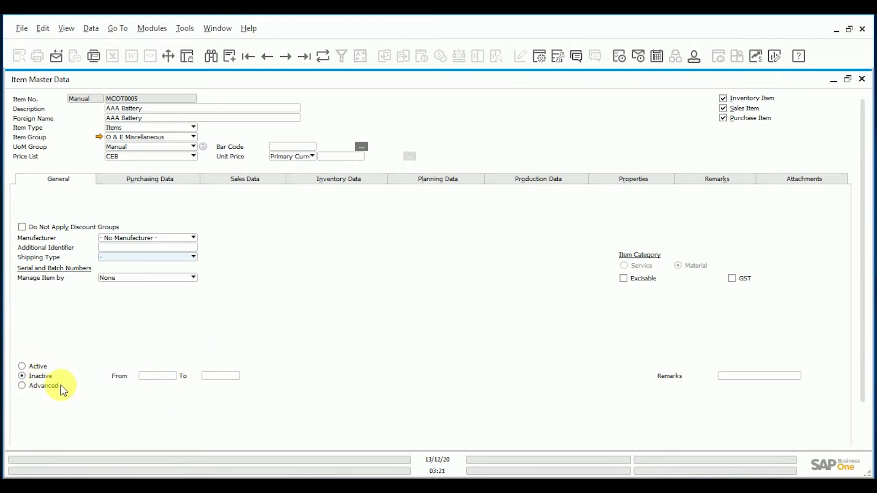
{"action": "left_click", "coordinate": [54, 387]}
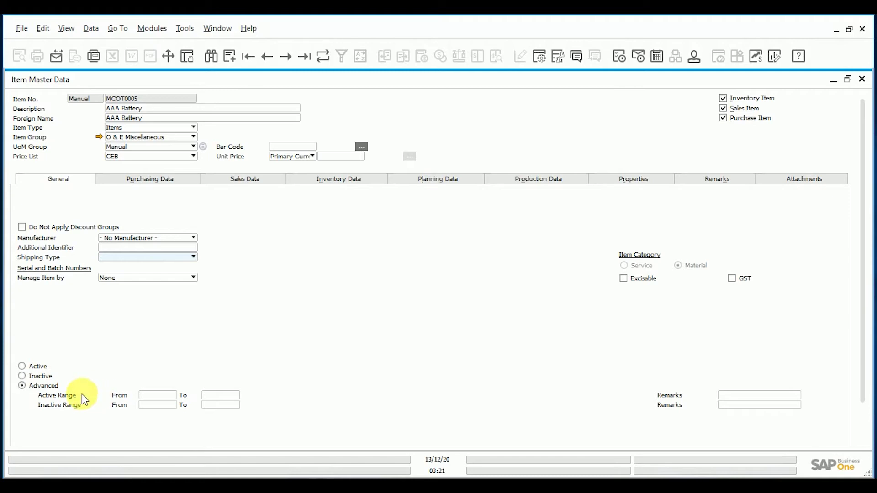
{"action": "left_click", "coordinate": [155, 396]}
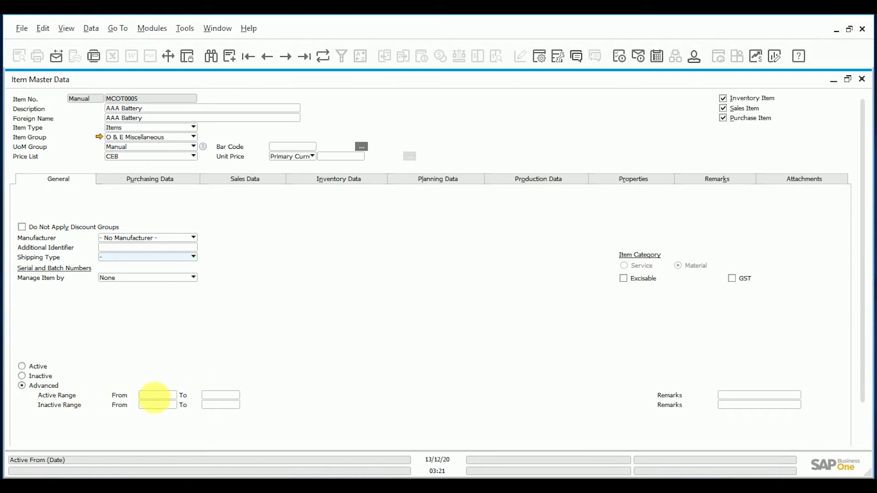
{"action": "left_click", "coordinate": [172, 395]}
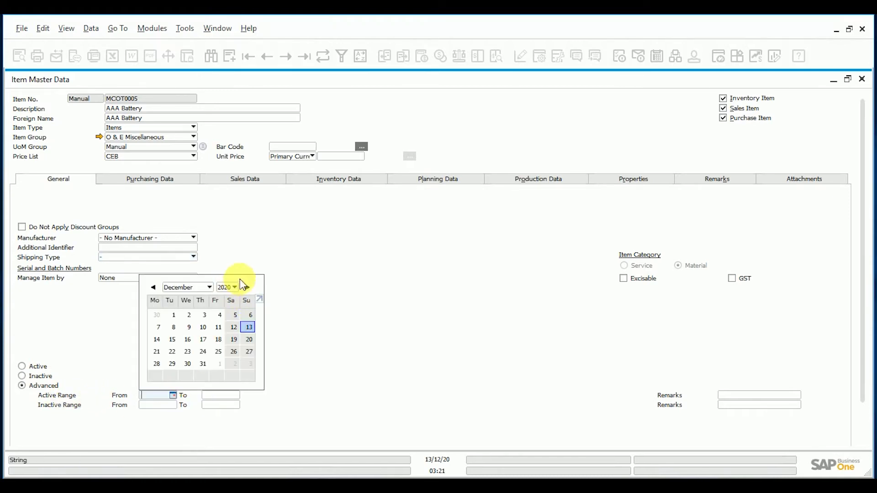
{"action": "left_click", "coordinate": [119, 374]}
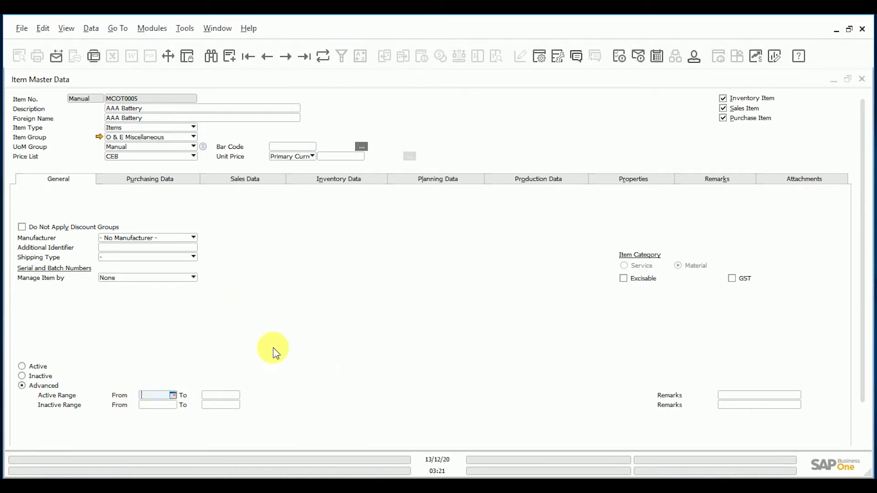
{"action": "left_click", "coordinate": [150, 184]}
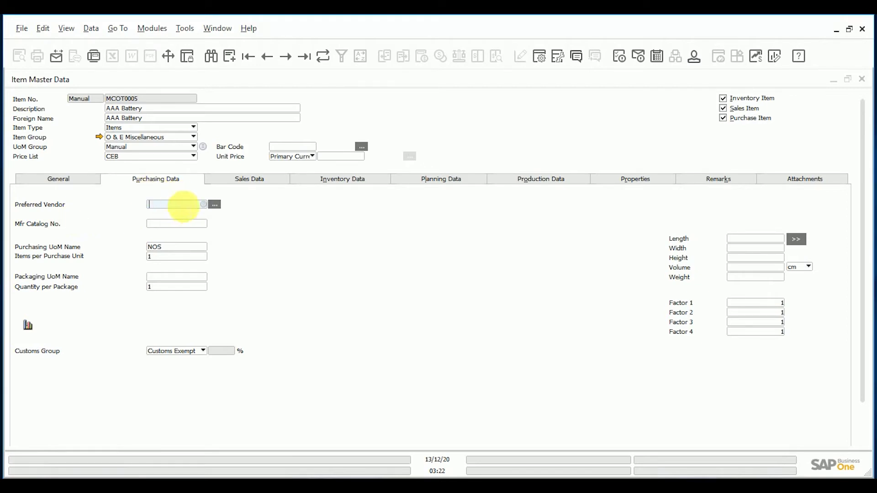
Step: Look up the item's preferred vendors and close the list without choosing one
{"action": "left_click", "coordinate": [213, 205]}
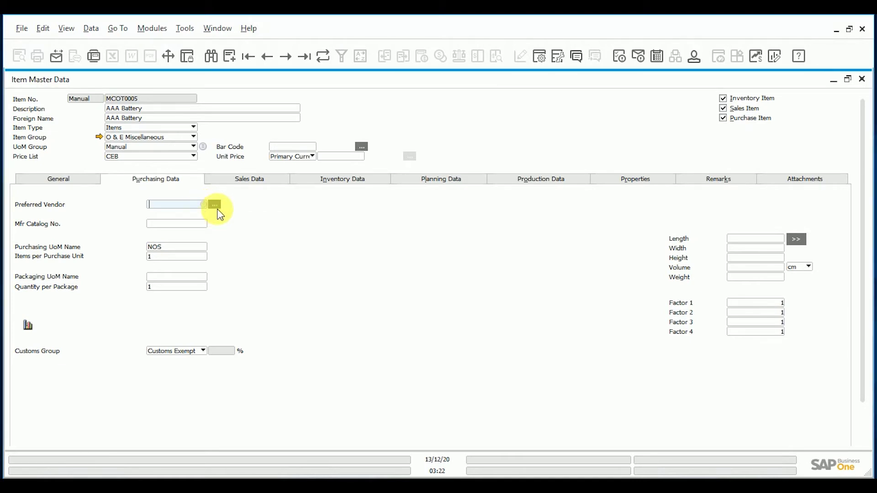
{"action": "left_click", "coordinate": [214, 206]}
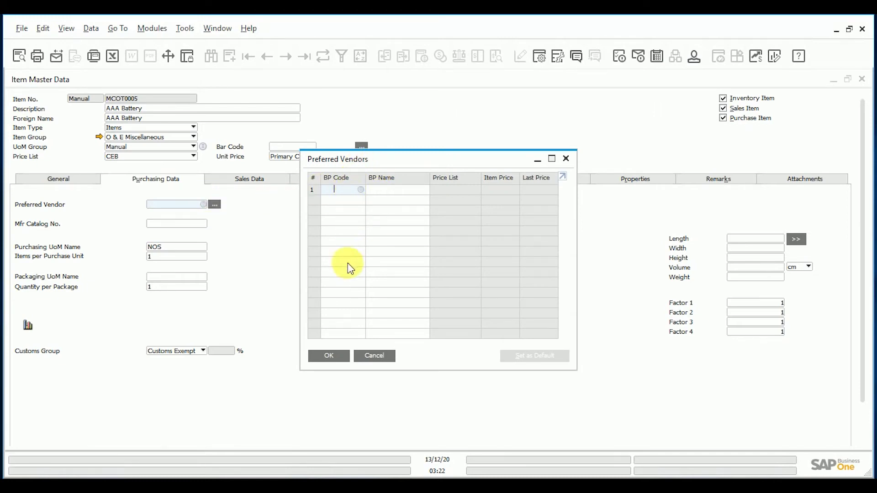
{"action": "left_click", "coordinate": [386, 358]}
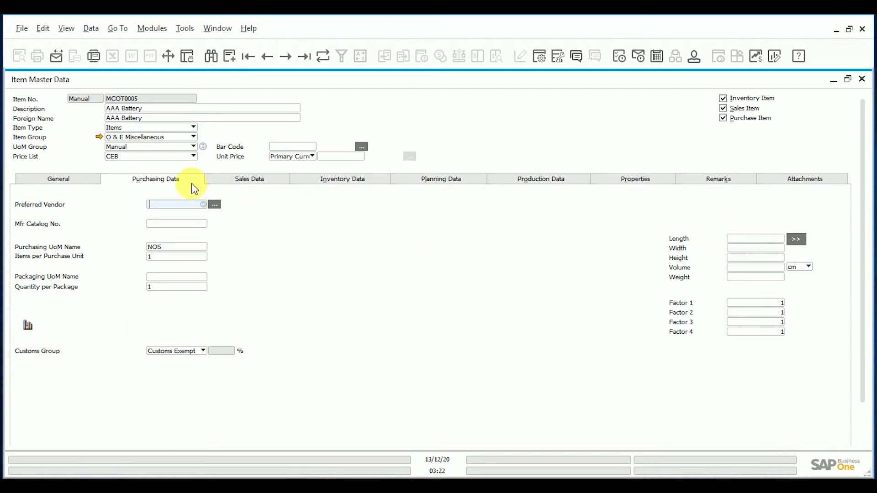
Step: Review the sales data showing NOS as sales unit, then the inventory data
{"action": "left_click", "coordinate": [227, 182]}
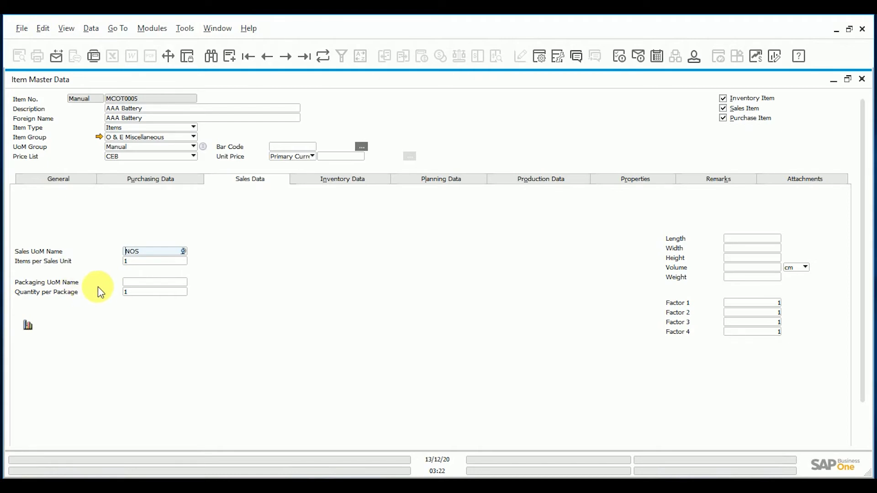
{"action": "left_click", "coordinate": [365, 186]}
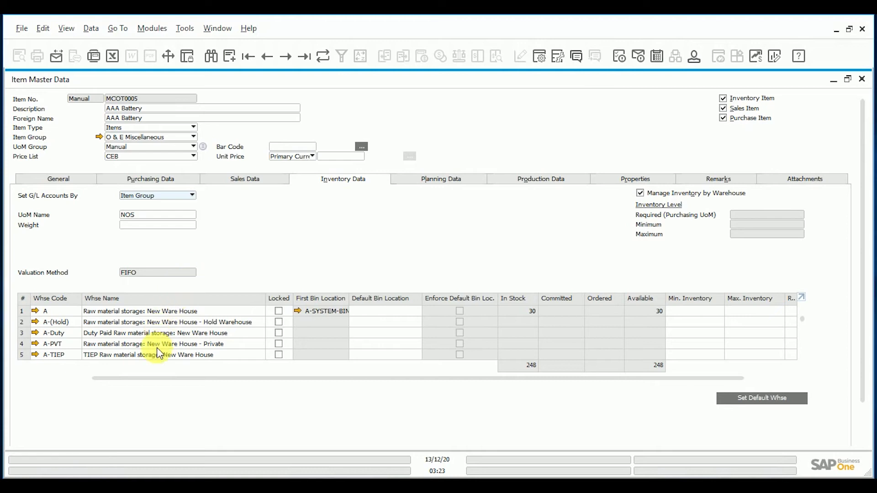
Step: Scroll through the warehouse stock table and open the contents of bin B-10-A-0
{"action": "scroll", "coordinate": [168, 338], "scroll_direction": "down", "scroll_amount": 3}
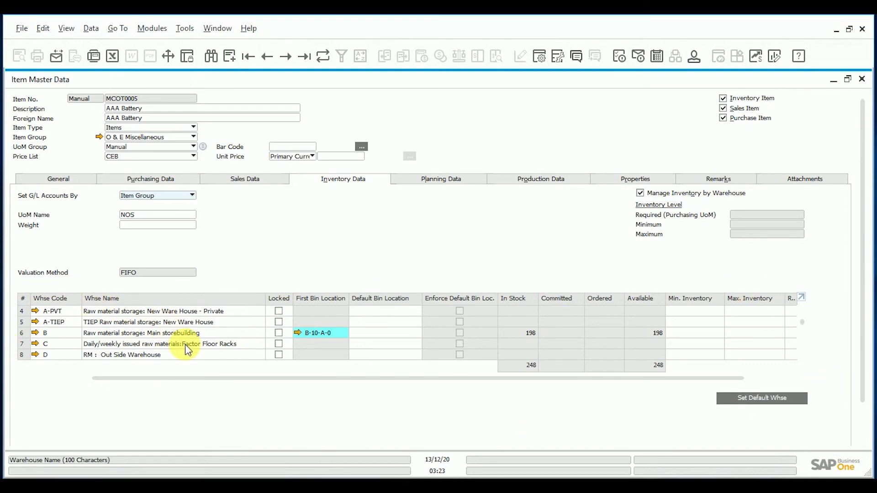
{"action": "scroll", "coordinate": [186, 345], "scroll_direction": "up", "scroll_amount": 3}
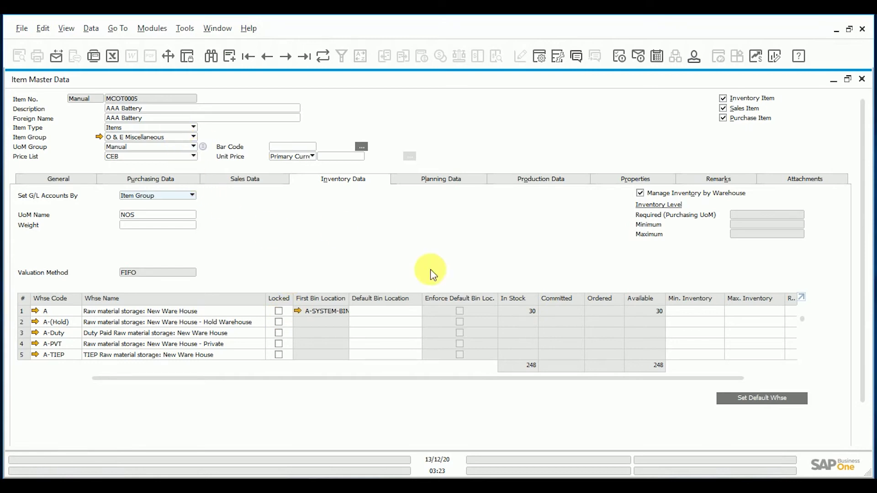
{"action": "scroll", "coordinate": [475, 329], "scroll_direction": "down", "scroll_amount": 1}
{"action": "scroll", "coordinate": [360, 354], "scroll_direction": "down", "scroll_amount": 1}
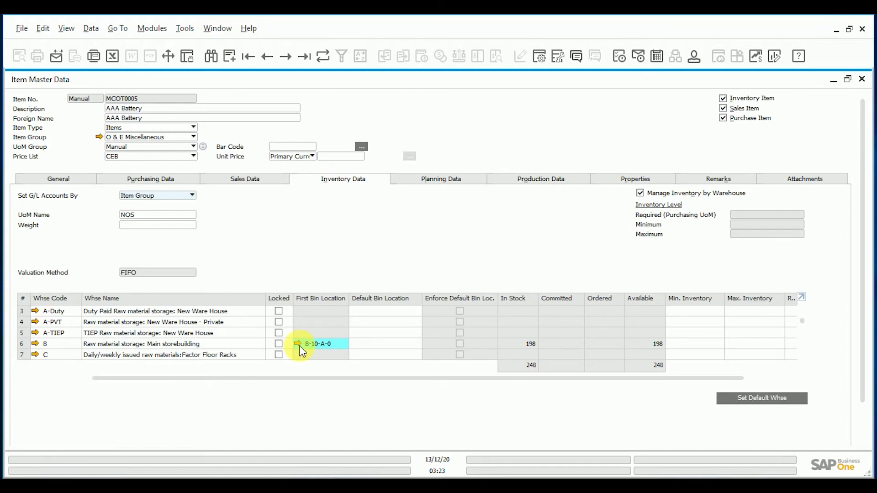
{"action": "left_click", "coordinate": [309, 355]}
Step: Check bin B-10-A-0 contents (178 plus 20, total 198), then view Planning Data
{"action": "left_click", "coordinate": [309, 355]}
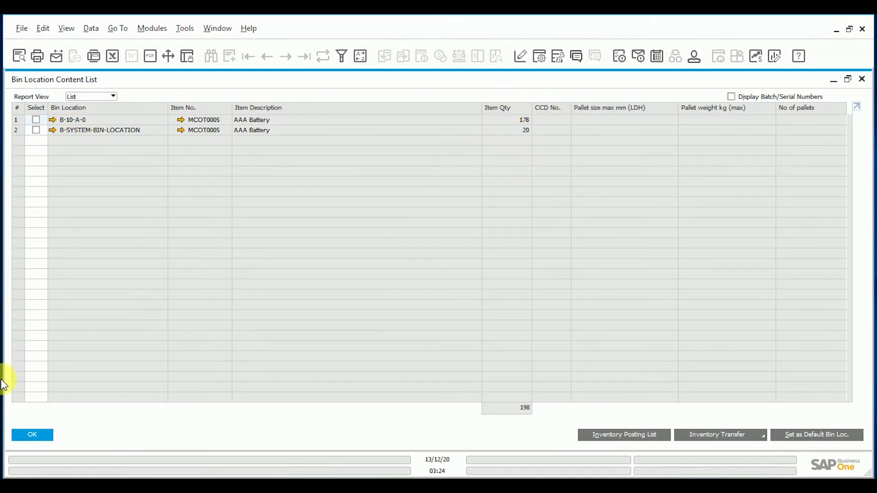
{"action": "left_click", "coordinate": [30, 432]}
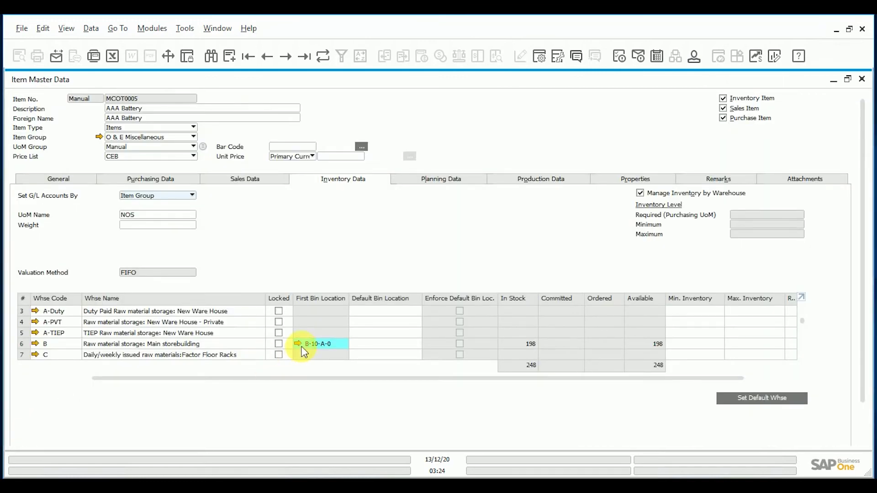
{"action": "left_click", "coordinate": [423, 185]}
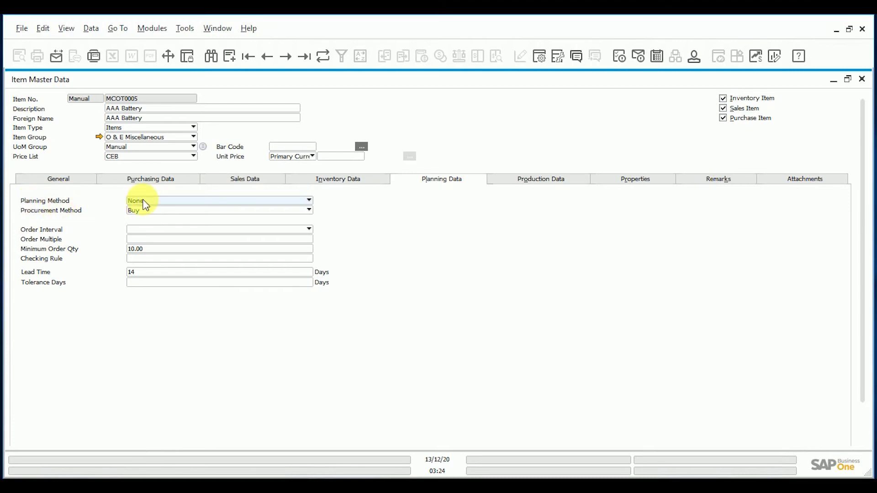
Step: Set planning method to MRP, keep procurement method Buy, and enter a 14-day lead time
{"action": "left_click", "coordinate": [158, 202]}
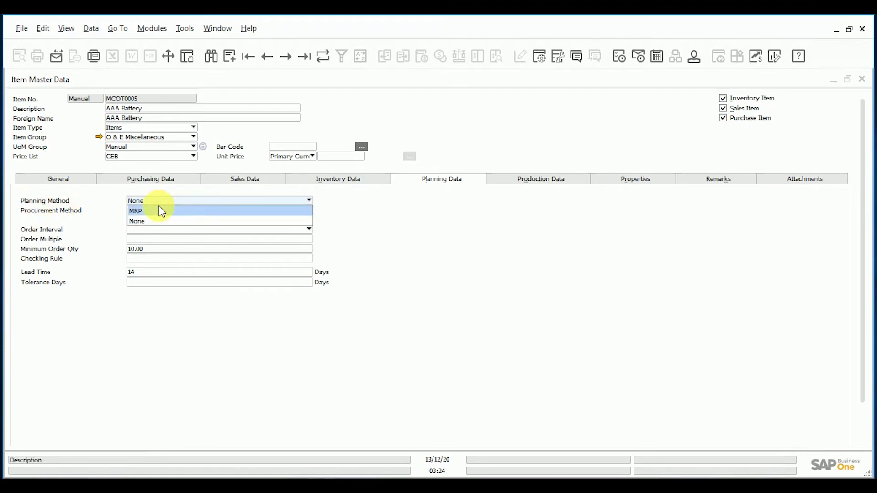
{"action": "left_click", "coordinate": [161, 211]}
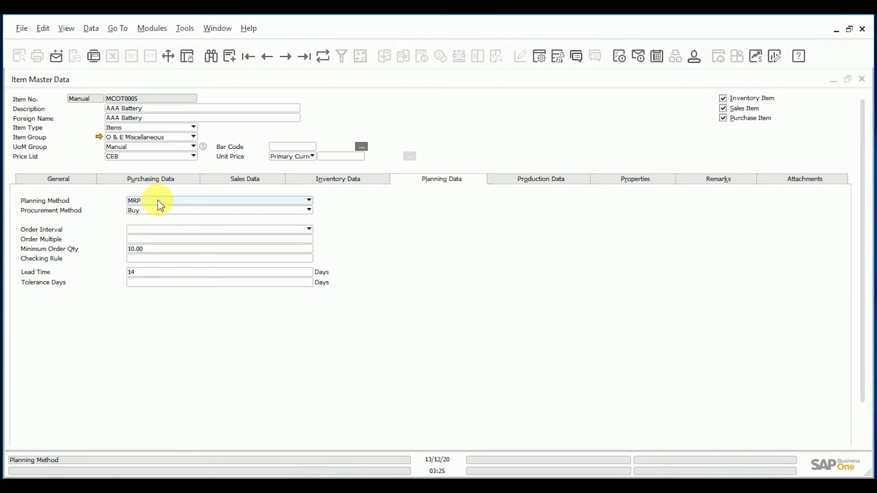
{"action": "left_click", "coordinate": [153, 212]}
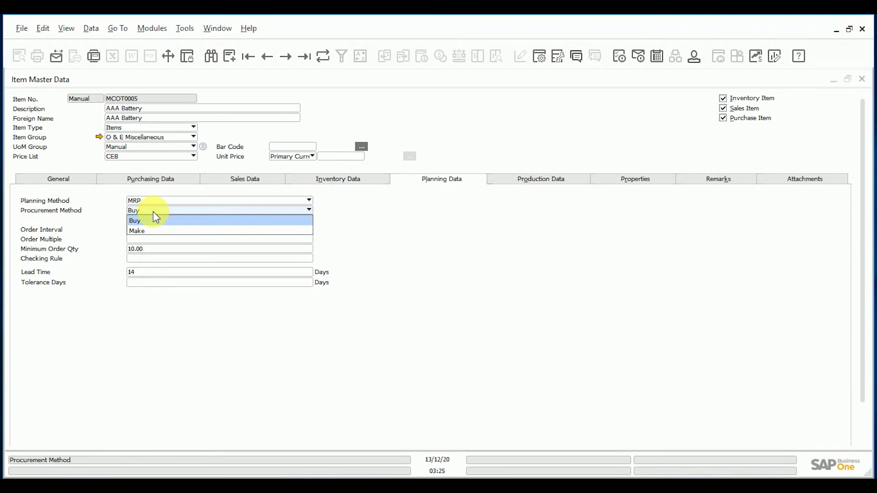
{"action": "left_click", "coordinate": [196, 231]}
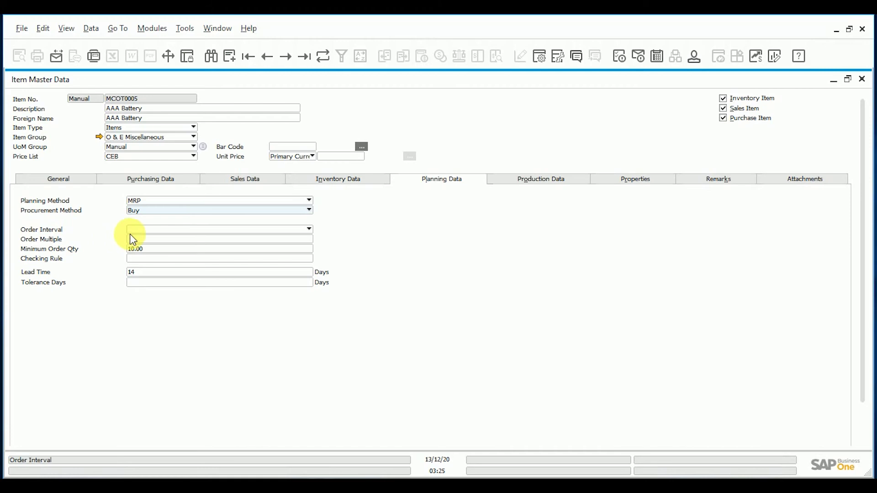
{"action": "left_click", "coordinate": [132, 272]}
{"action": "type", "text": "14"}
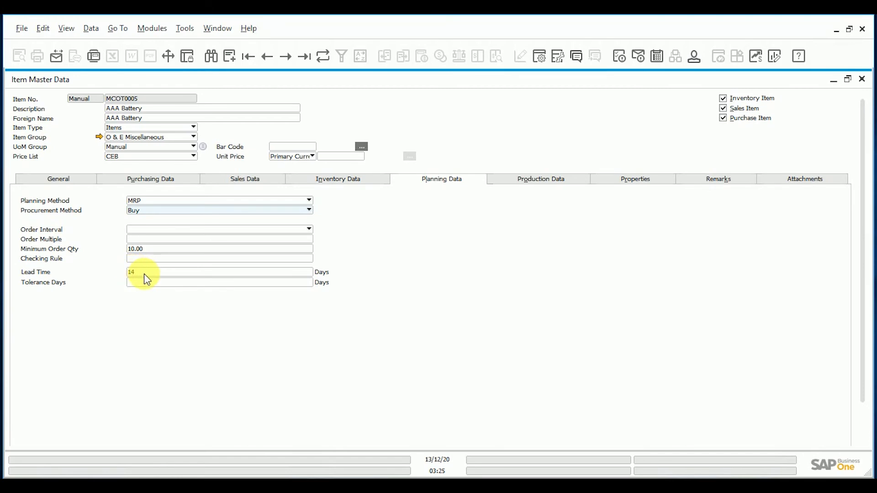
{"action": "left_click", "coordinate": [228, 283]}
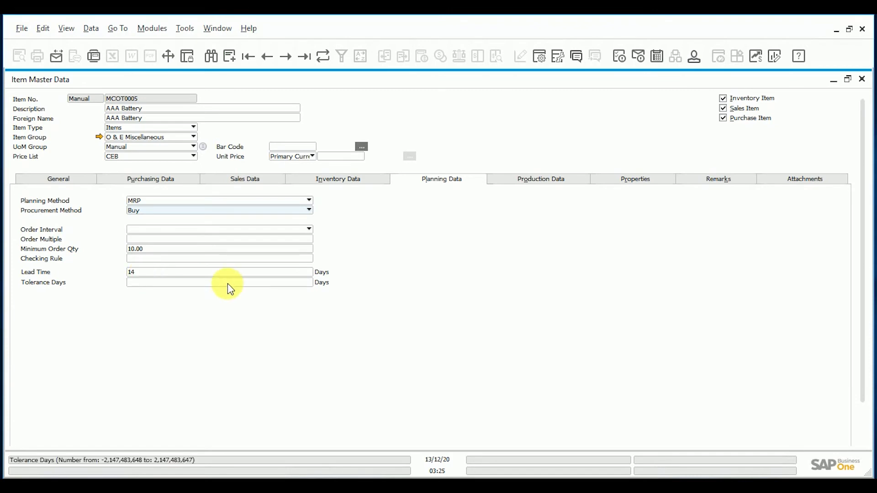
{"action": "left_click", "coordinate": [183, 251]}
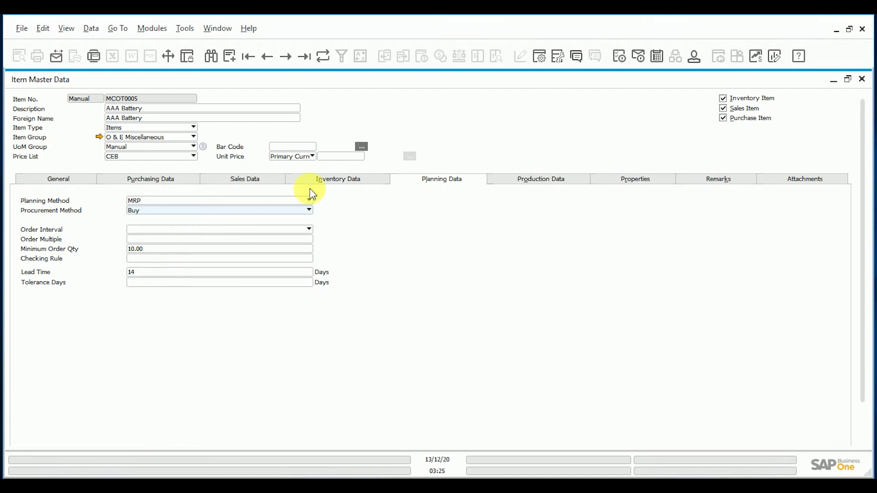
{"action": "left_click", "coordinate": [532, 180]}
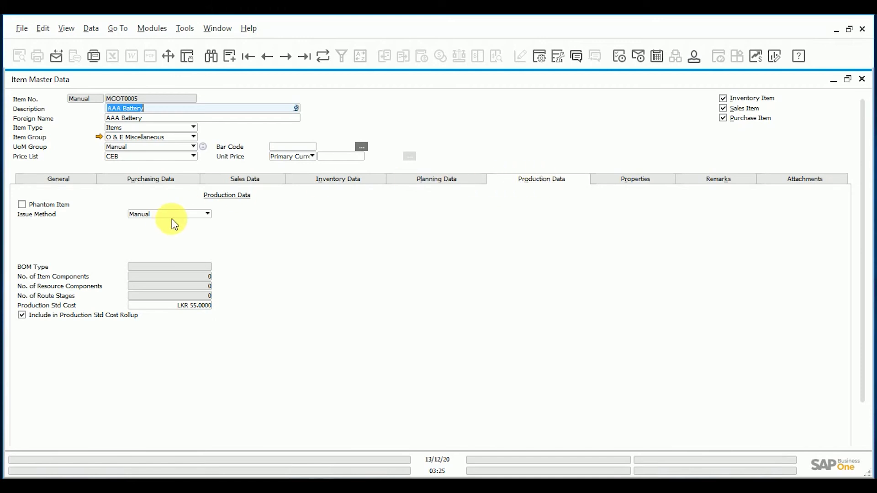
Step: Inspect the Issue Method options Backflush and Manual, leaving it on Manual
{"action": "left_click", "coordinate": [195, 217]}
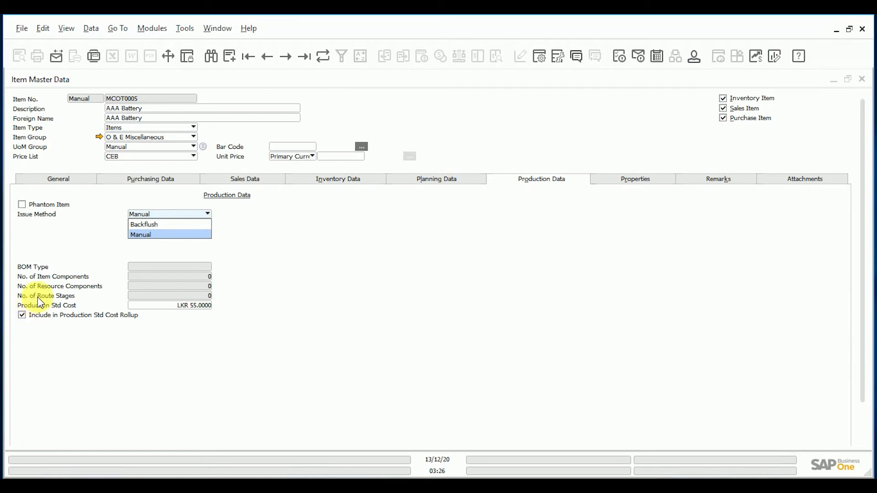
{"action": "left_click", "coordinate": [655, 183]}
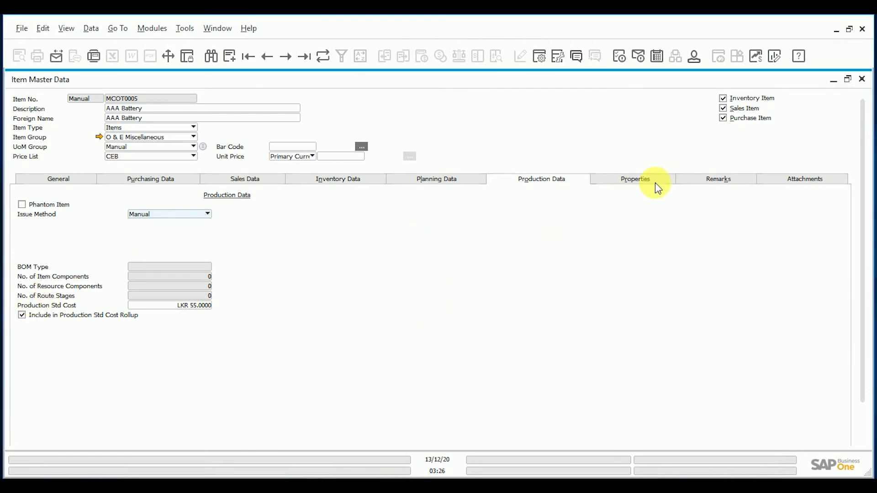
Step: Review Items Property 1–14, all unchecked, then the remarks reading NA
{"action": "left_click", "coordinate": [640, 183]}
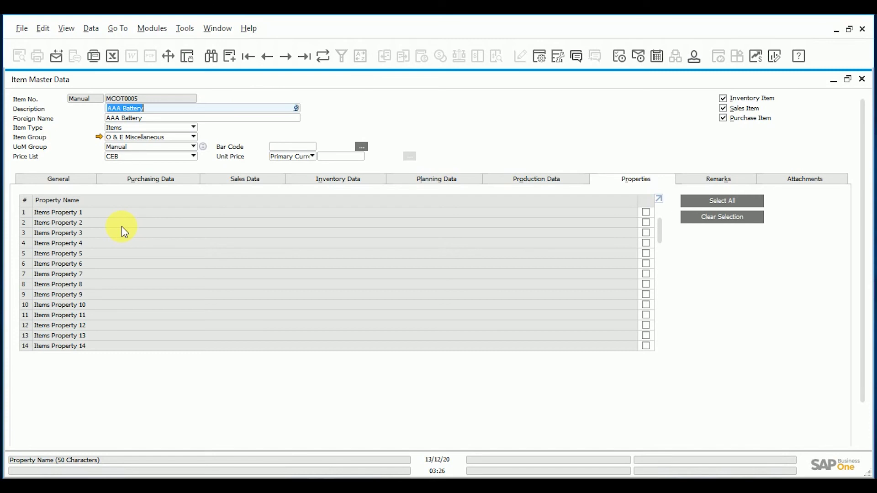
{"action": "left_click", "coordinate": [705, 180]}
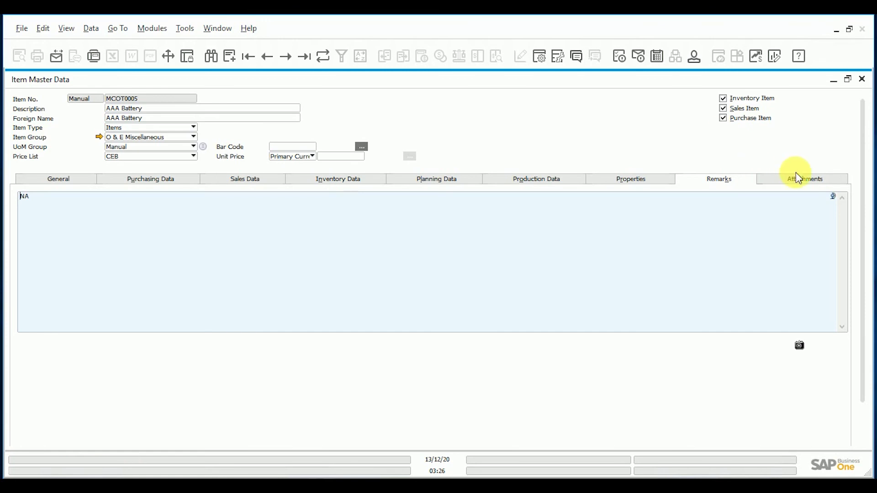
Step: Review the AAA Battery item's Attachments tab before closing the item master
{"action": "left_click", "coordinate": [832, 179]}
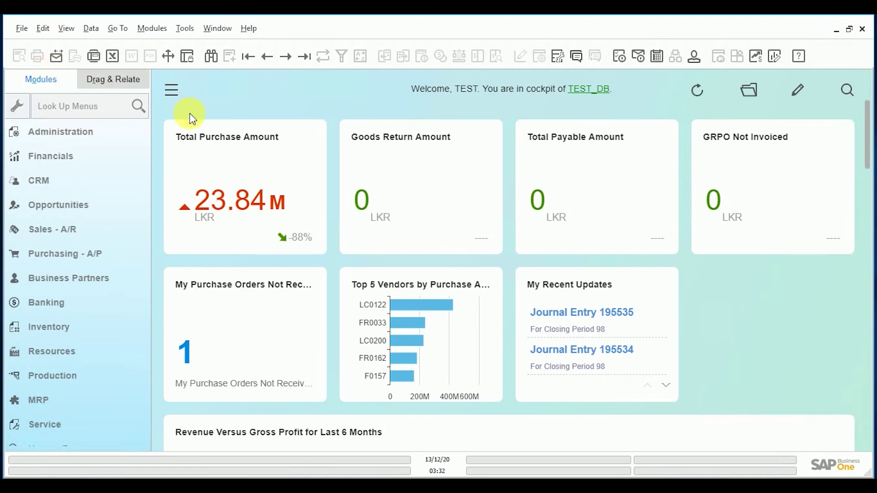
Step: Open Item Groups setup from Modules > Administration > Setup > Inventory
{"action": "left_click", "coordinate": [153, 29]}
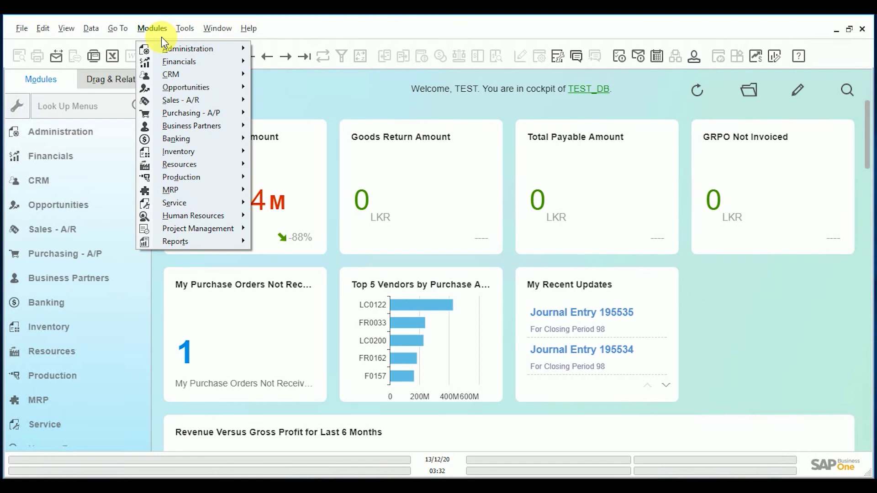
{"action": "mouse_move", "coordinate": [171, 51]}
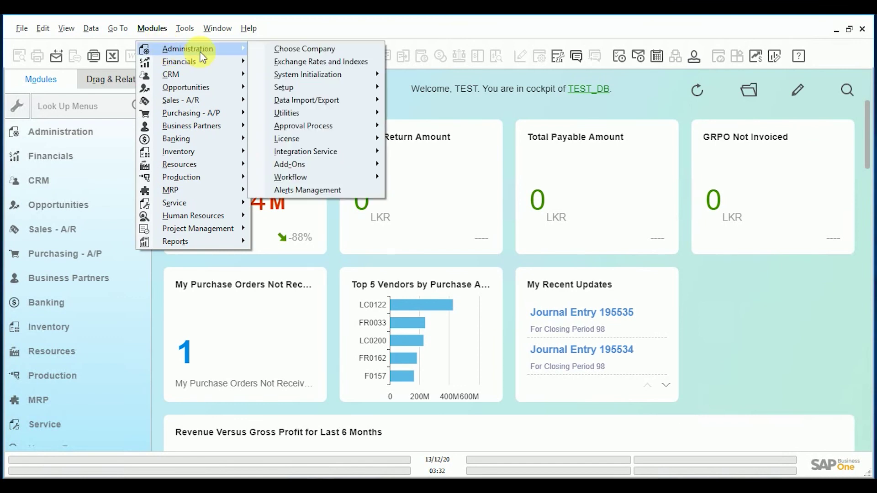
{"action": "mouse_move", "coordinate": [309, 88]}
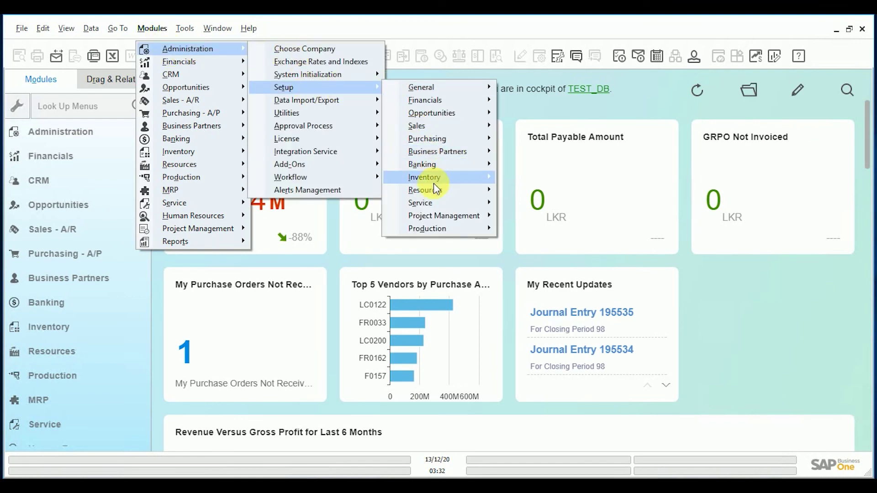
{"action": "mouse_move", "coordinate": [434, 179]}
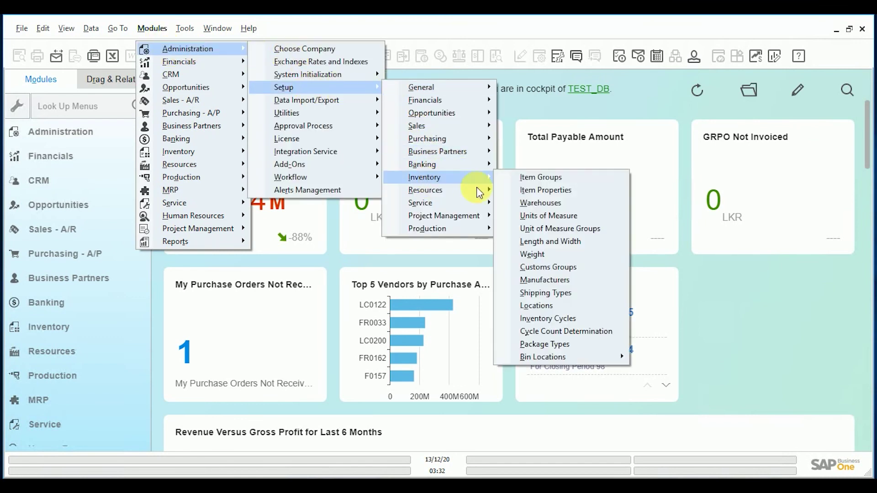
{"action": "left_click", "coordinate": [573, 177]}
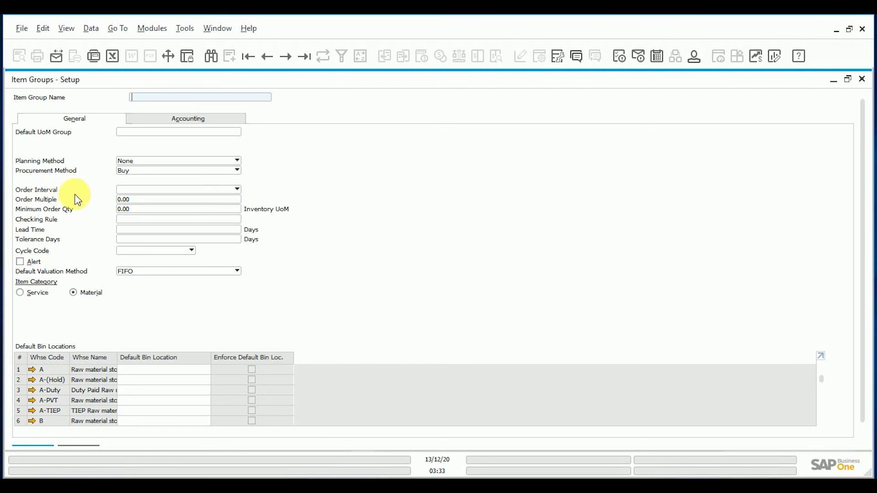
Step: Find the existing item group by searching 'too' to load the Tool group
{"action": "left_click", "coordinate": [211, 57]}
{"action": "type", "text": "tool"}
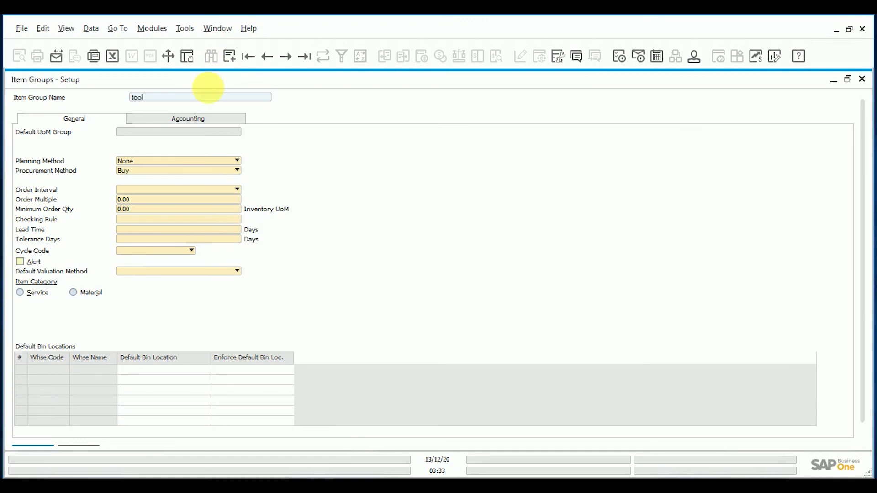
{"action": "key", "text": "Return"}
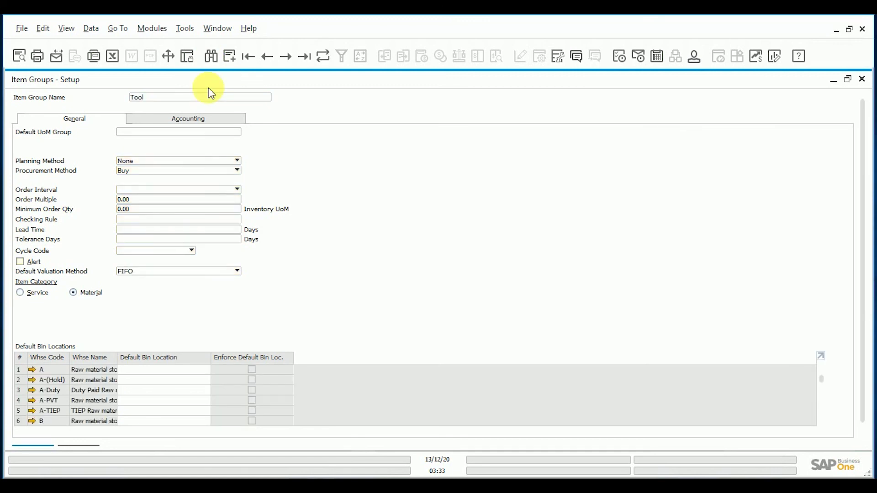
Step: Review the Tool group's Accounting G/L codes, then cancel out of Item Groups setup
{"action": "left_click", "coordinate": [192, 123]}
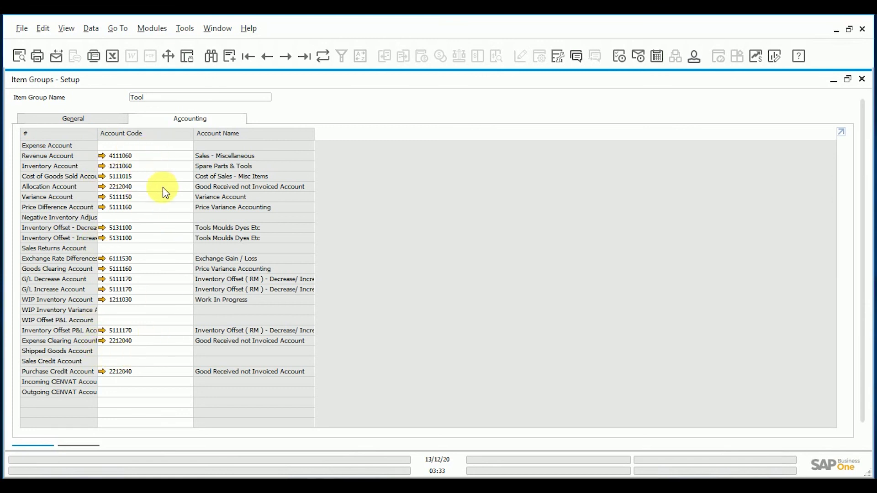
{"action": "scroll", "coordinate": [82, 446], "scroll_direction": "down", "scroll_amount": 1}
{"action": "left_click", "coordinate": [84, 435]}
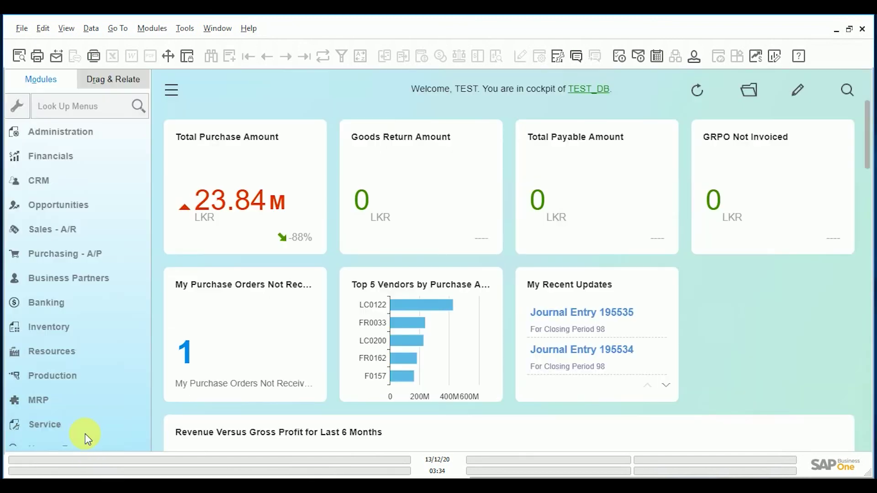